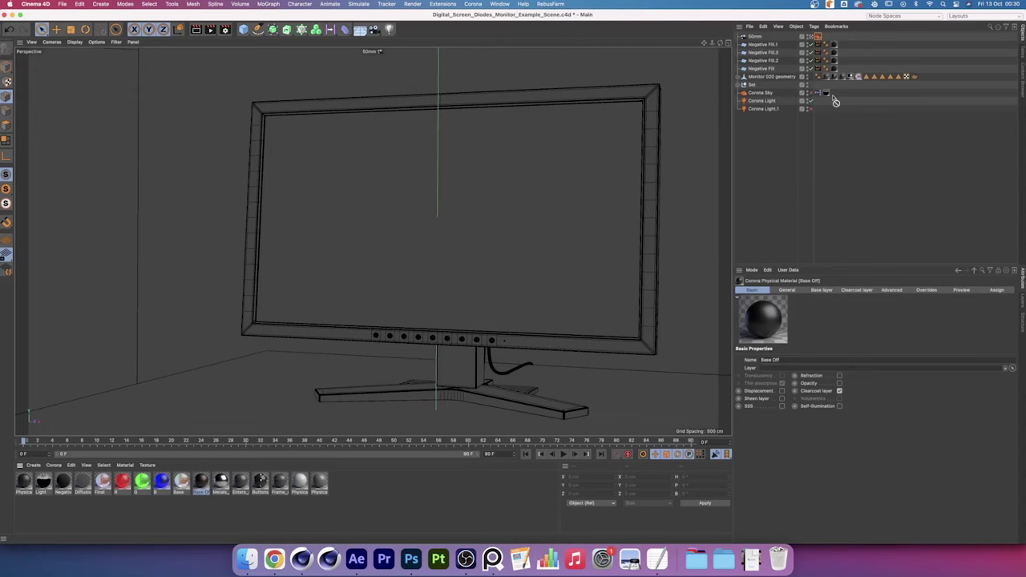
left_click(473, 4)
left_click(502, 188)
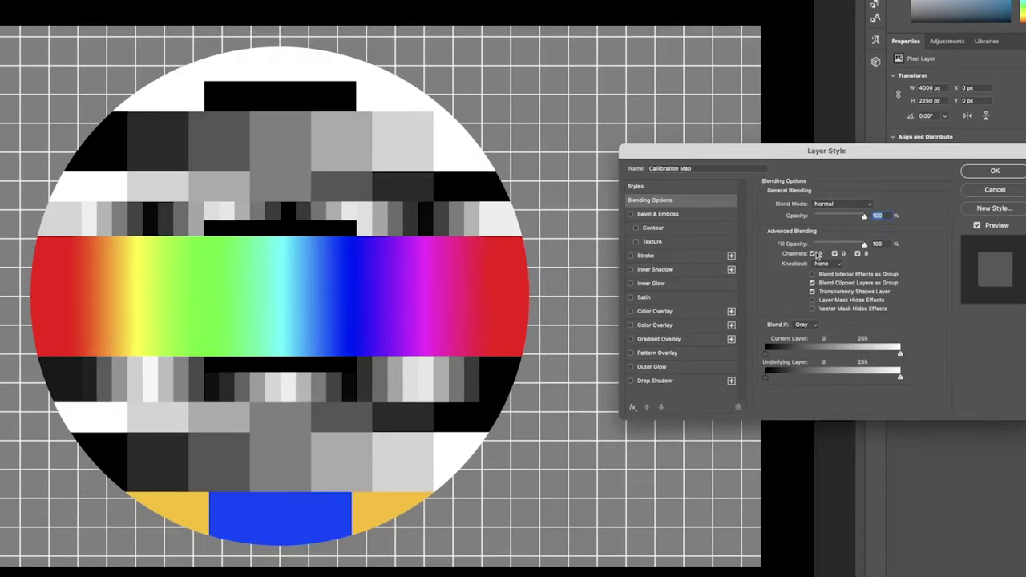
Restrict the Calibration Map layer's blending to the red channel by disabling green and blue
left_click(835, 254)
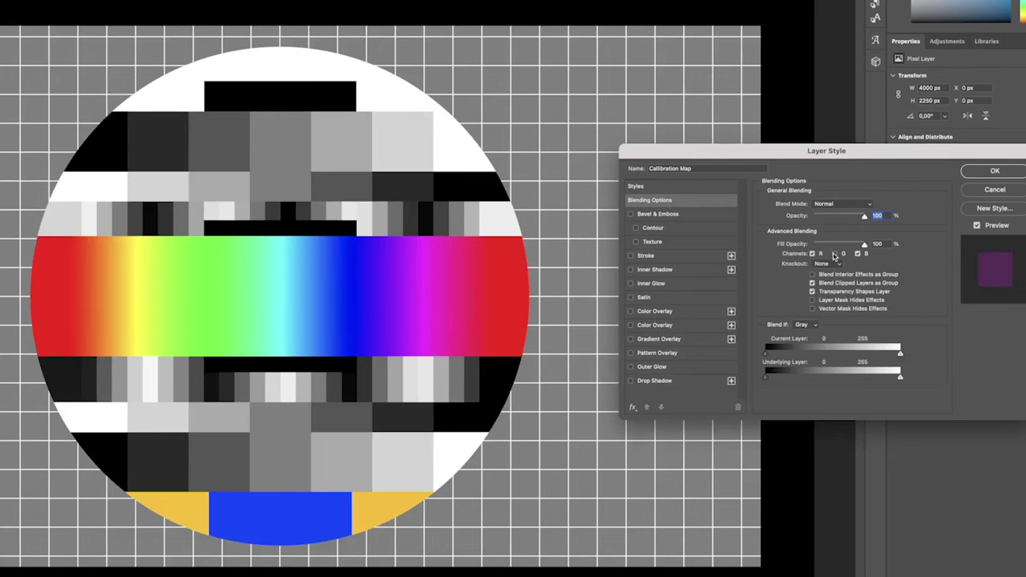
left_click(859, 254)
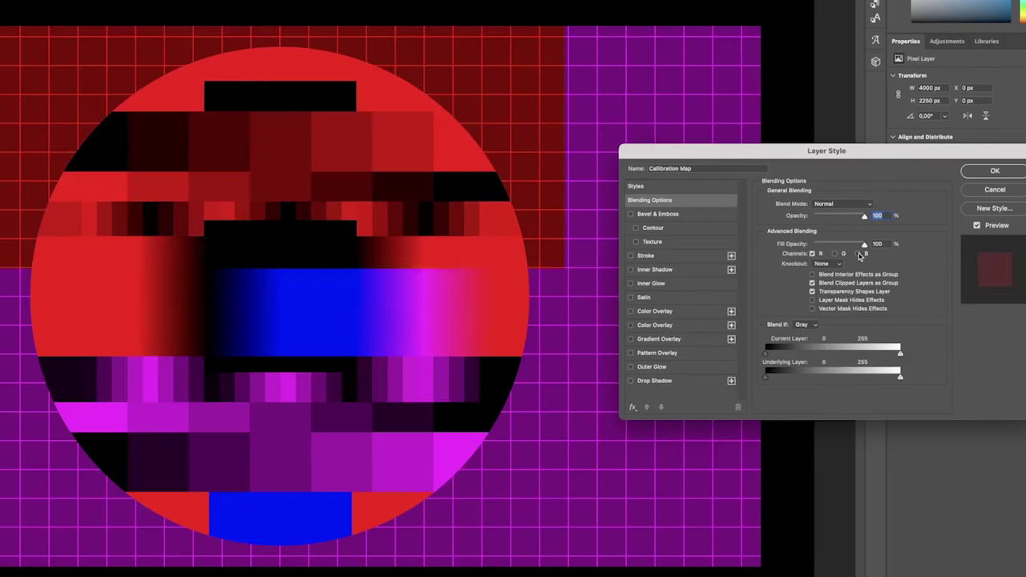
left_click(993, 174)
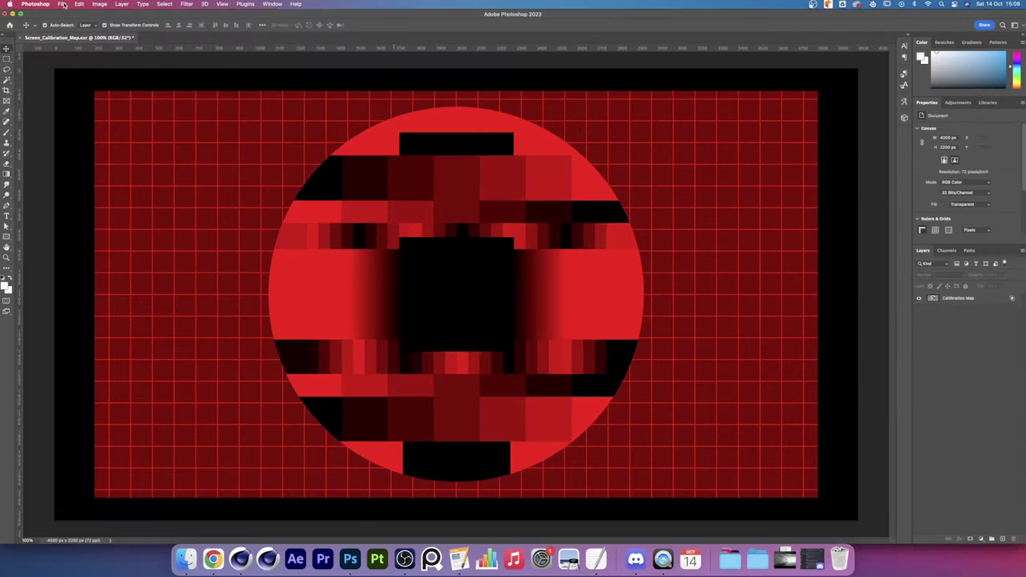
left_click(62, 4)
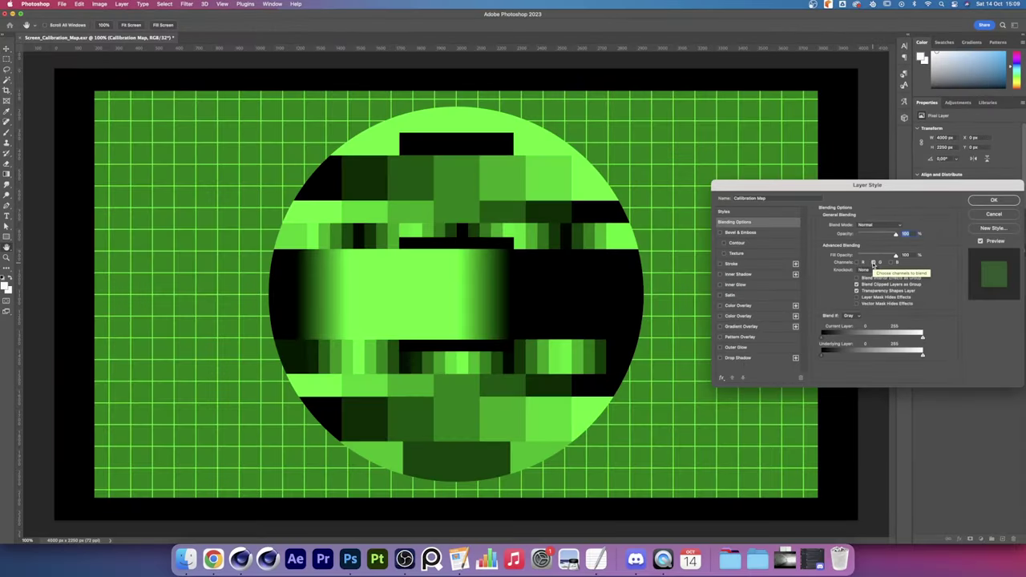
Switch the Calibration Map layer's blending from the green channel to the blue channel only
left_click(874, 262)
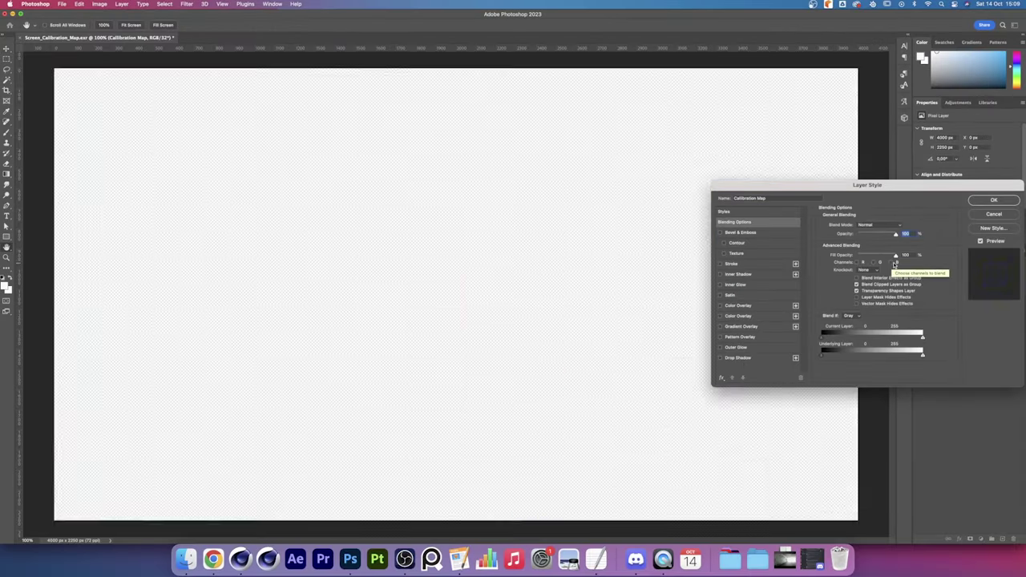
left_click(884, 262)
left_click(995, 200)
Open the Hue/Saturation adjustment for the full-color calibration map
left_click(813, 4)
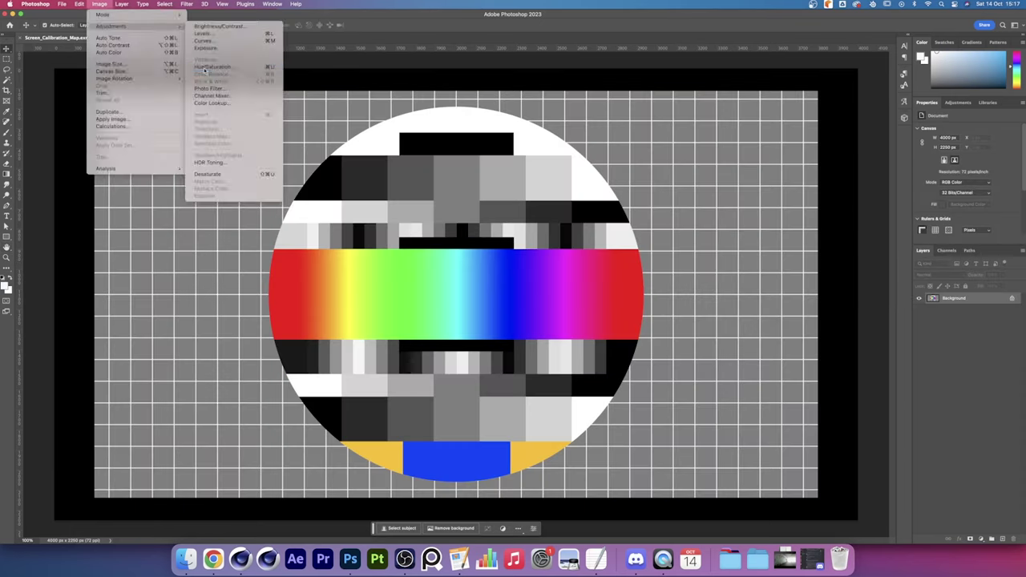
left_click(218, 69)
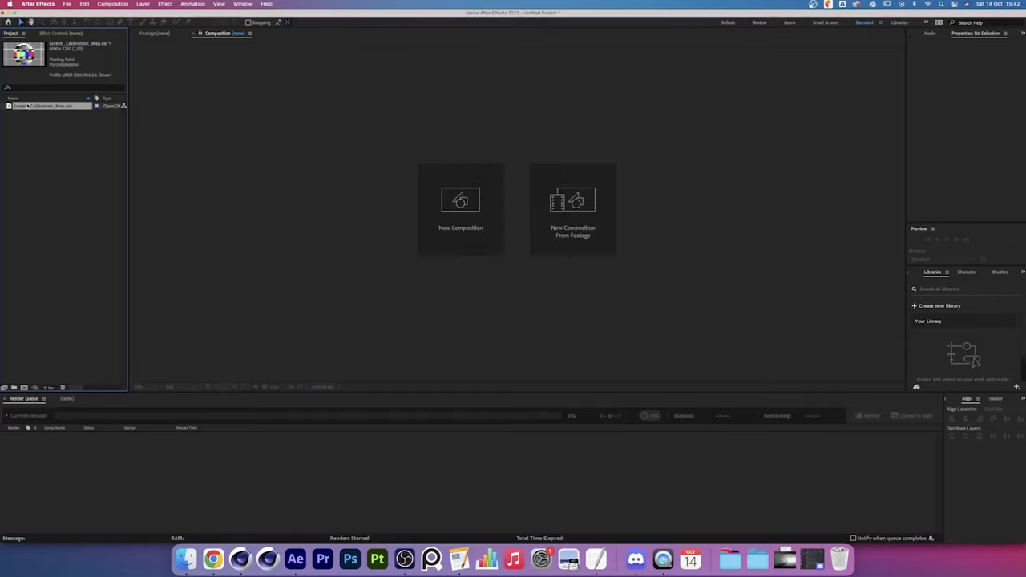
In After Effects, create a composition from Screen_Calibration_Map.exr and apply the Shift Channels effect to its layer
left_click(24, 389)
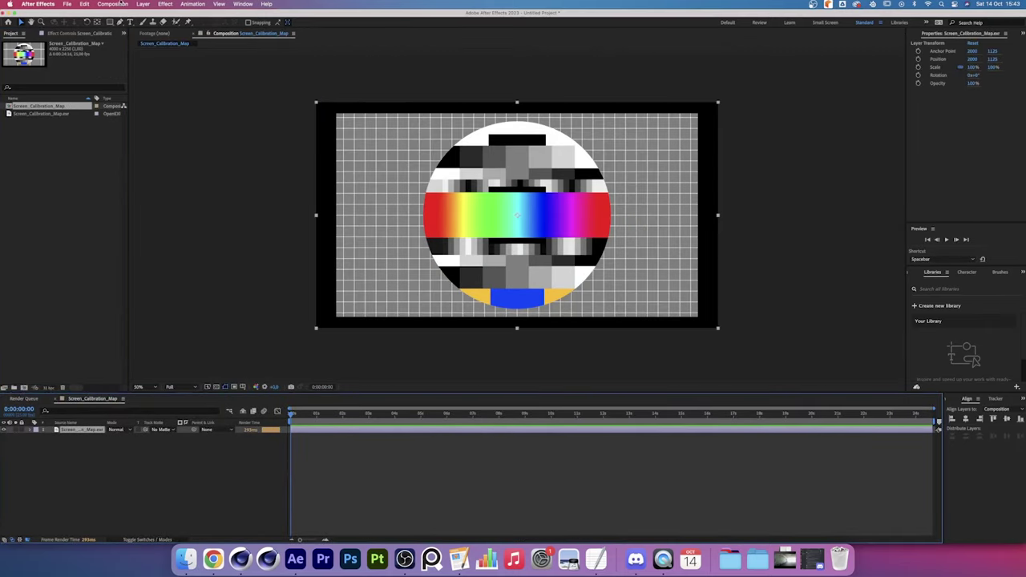
left_click(166, 4)
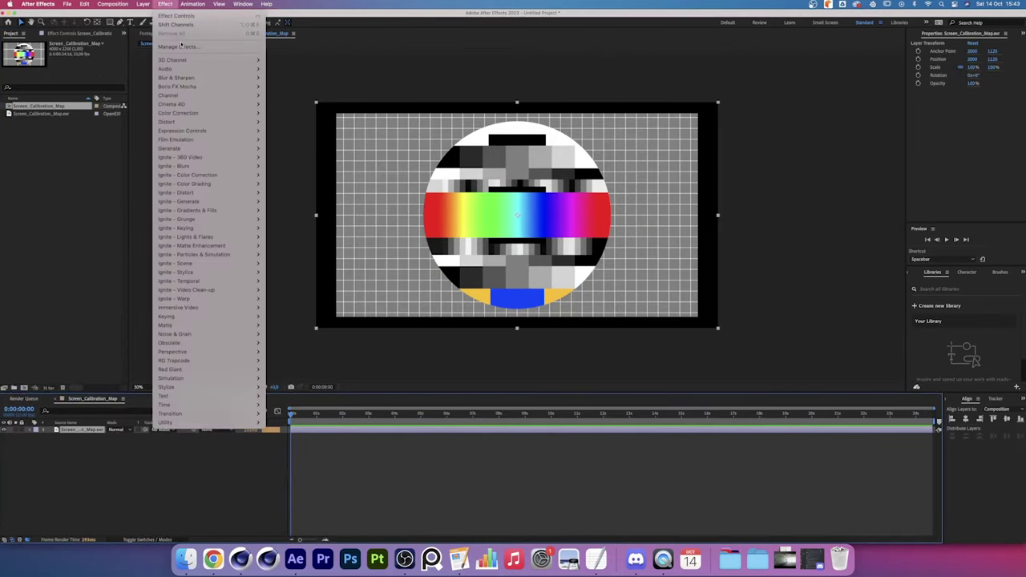
mouse_move(205, 96)
left_click(296, 192)
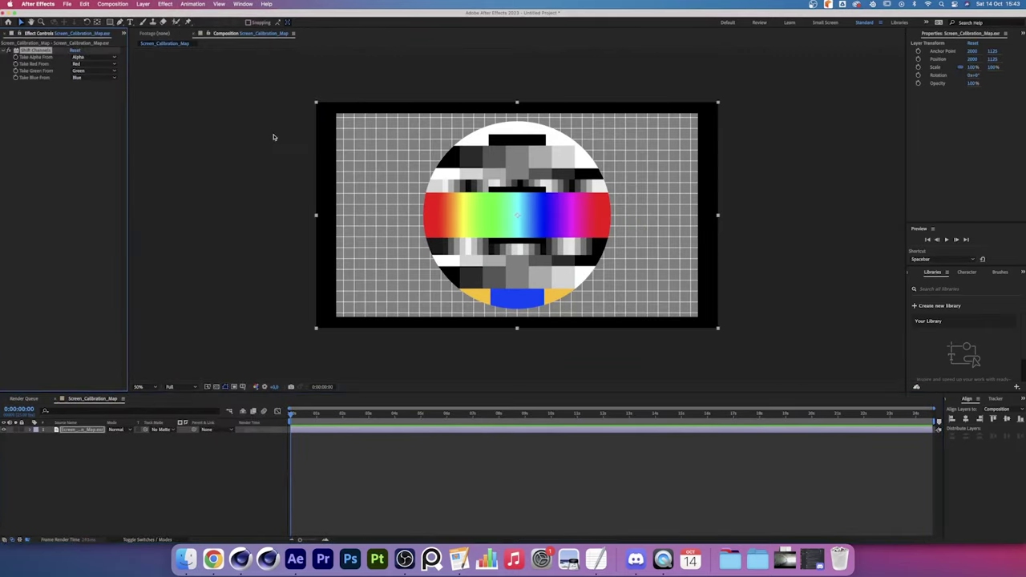
Isolate the red channel by setting Take Green From and Take Blue From to Full Off in Shift Channels
left_click(94, 71)
left_click(95, 162)
left_click(94, 77)
left_click(94, 170)
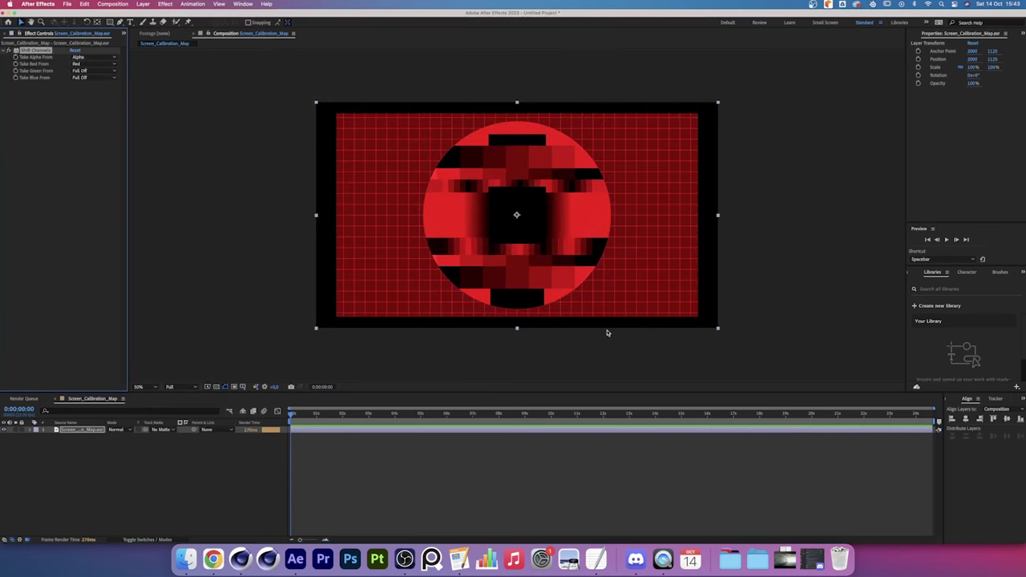
Save the current red-channel frame as Screen_Calibration_Map_Red_1.exr using the OpenEXR Sequence format and render it
left_click(113, 4)
mouse_move(132, 109)
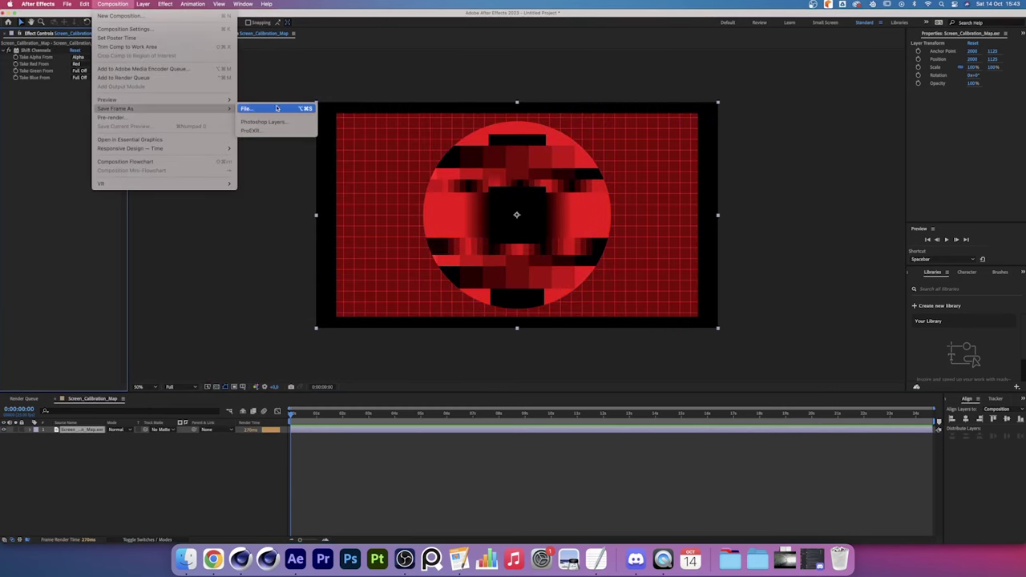
left_click(257, 109)
left_click(65, 448)
left_click(429, 219)
left_click(427, 228)
left_click(560, 406)
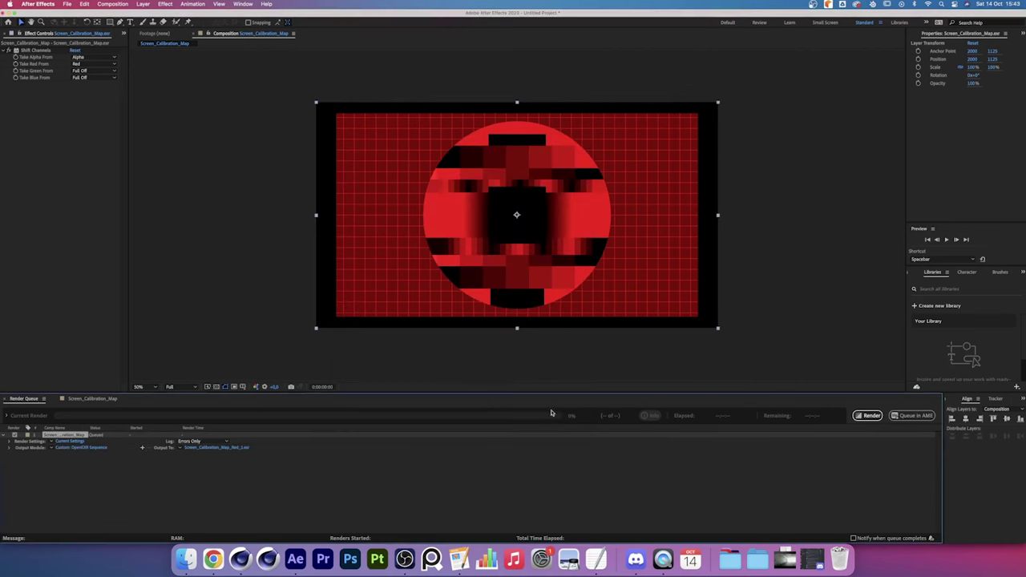
left_click(868, 416)
Isolate the green channel in the composition's Shift Channels effect by turning red to Full Off and restoring green
left_click(93, 399)
left_click(95, 63)
left_click(93, 154)
left_click(94, 70)
left_click(89, 97)
left_click(95, 77)
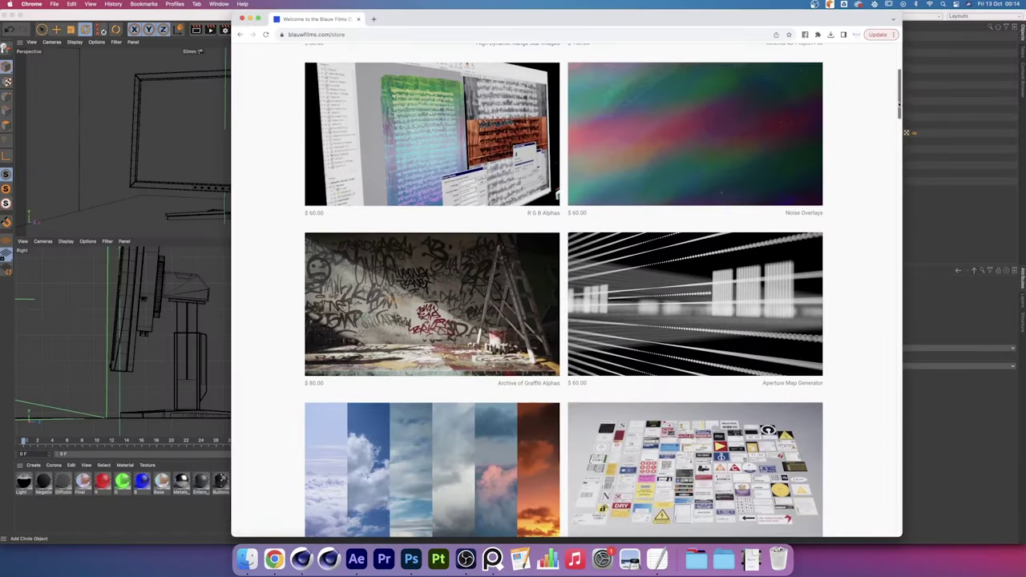
Open the Digital Screen Diodes product page in the Blauw Films web store and review the product details
left_click(575, 133)
scroll(728, 184, "down", 8)
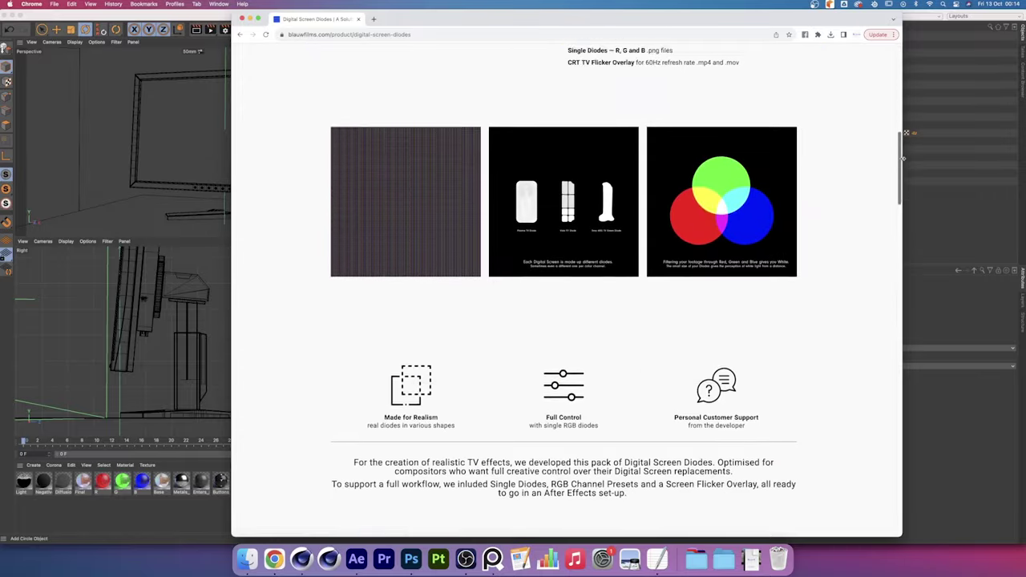
left_click(729, 185)
left_click(246, 261)
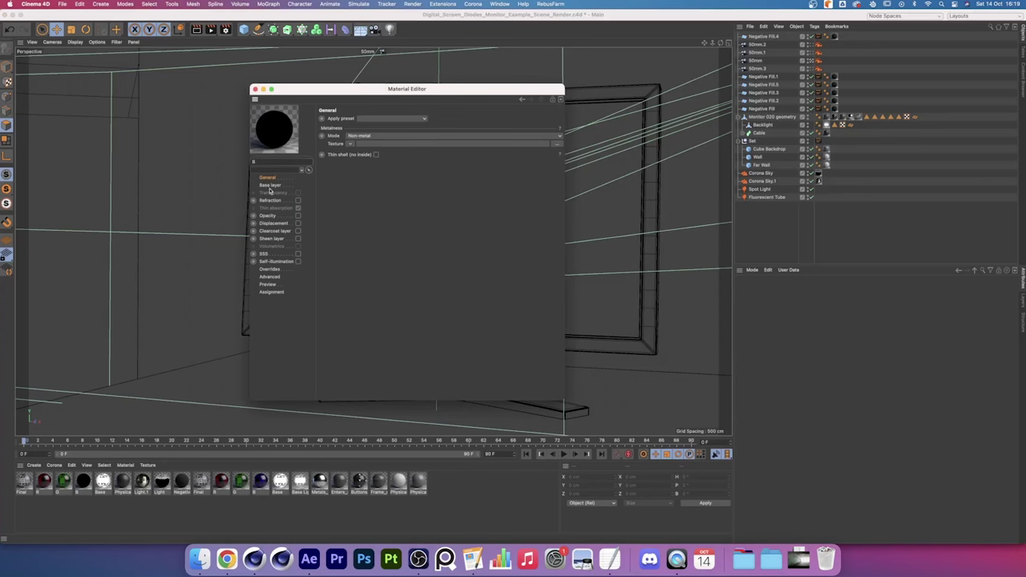
In Cinema 4D, examine the B material's base layer settings and the clearcoat layer's IOR value
left_click(270, 185)
left_click(348, 208)
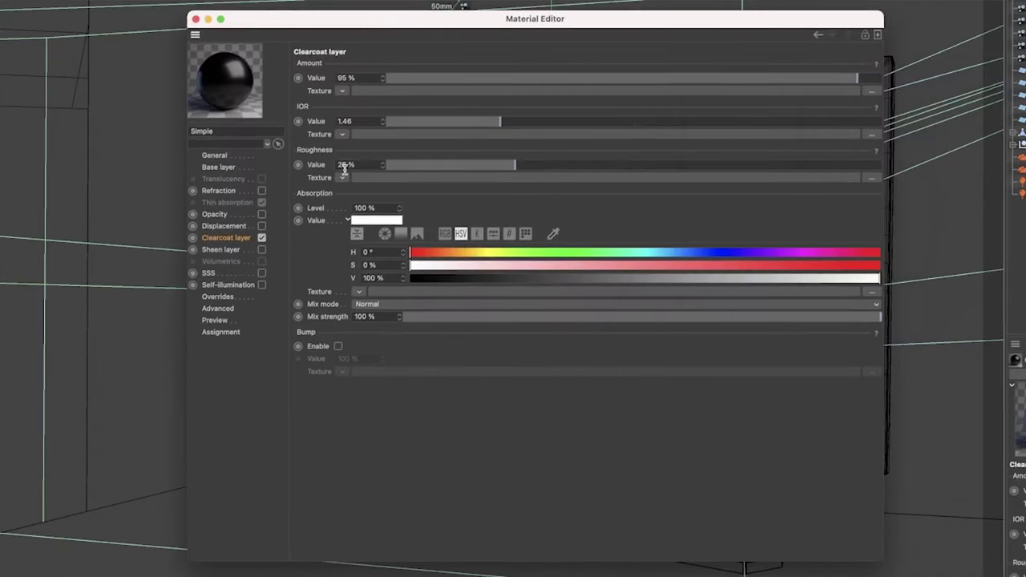
left_click(361, 121)
left_click(321, 121)
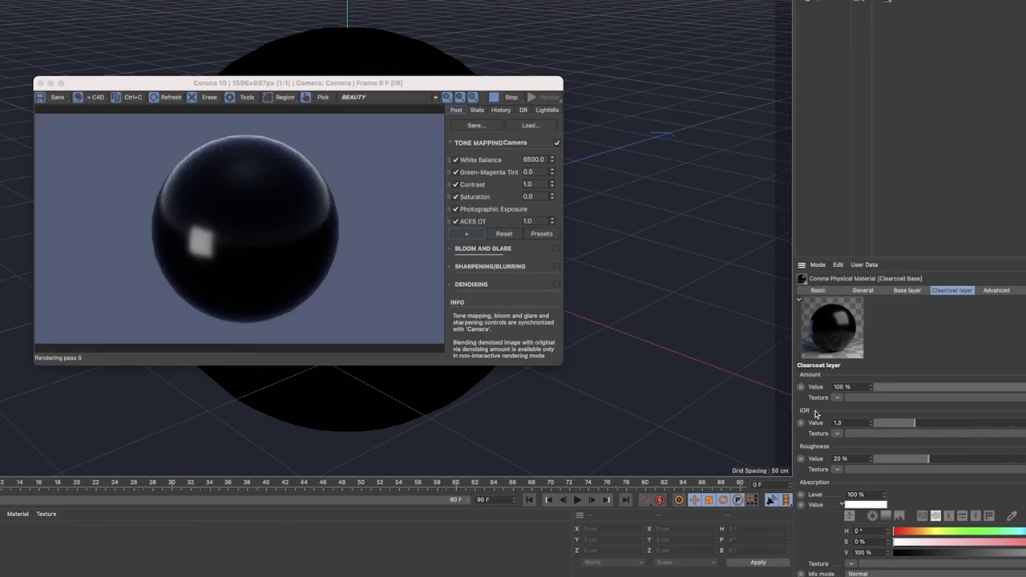
left_click_drag(844, 423, 830, 423)
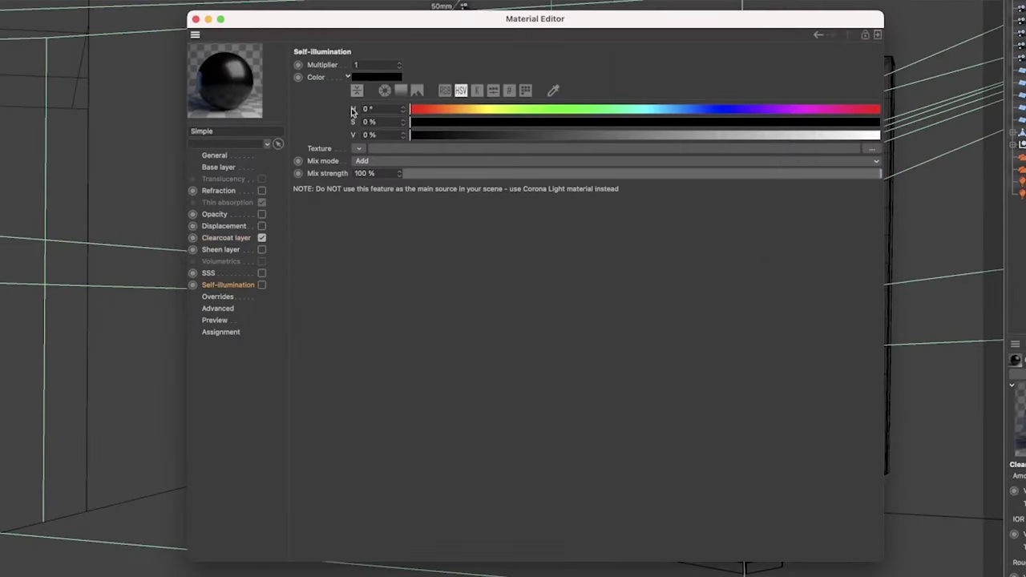
Enable self-illumination on the Simple material, assign a Layer shader as its texture, and close the Material Editor
left_click(262, 284)
left_click(363, 160)
left_click(361, 157)
left_click(371, 78)
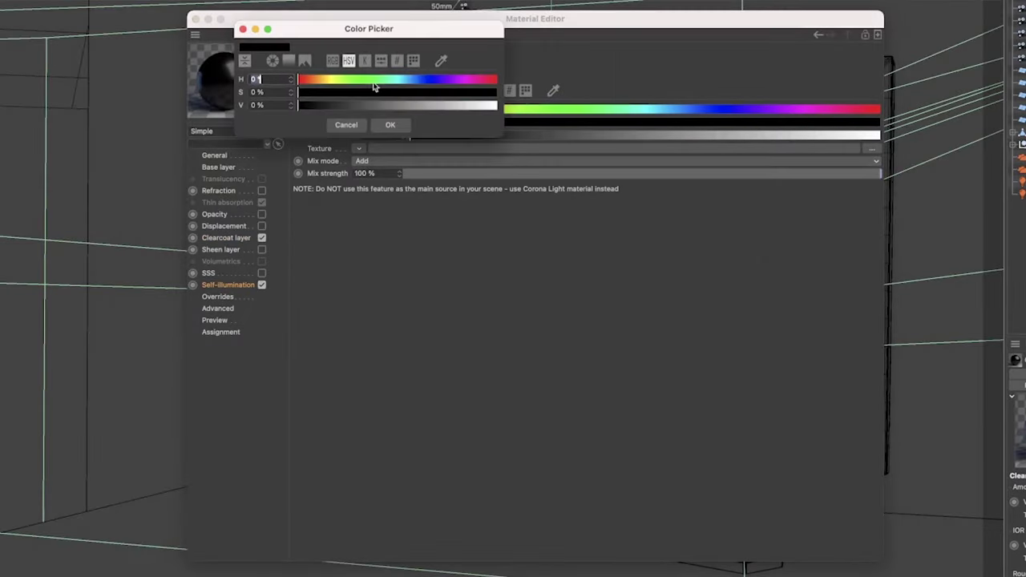
left_click(365, 125)
left_click(359, 149)
left_click(365, 372)
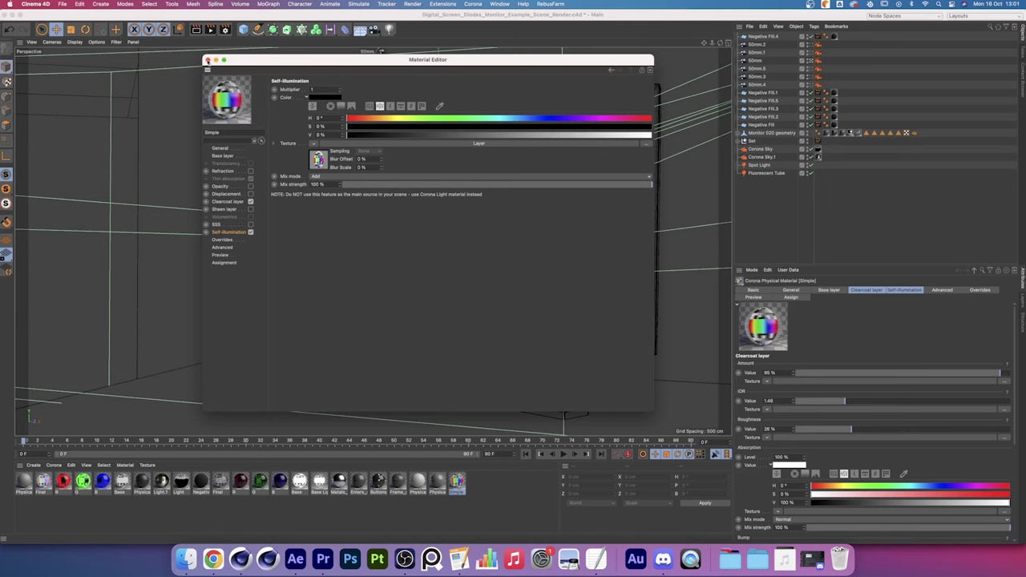
left_click(207, 60)
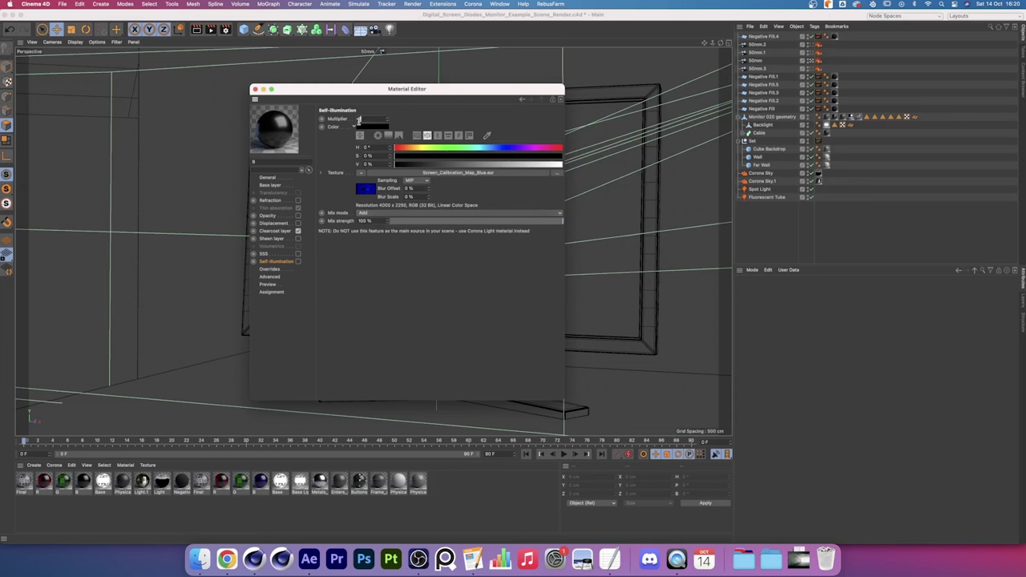
Enable self-illumination on the B, G and R materials, with multiplier 7 for B and 5 for R, and open the Base material
left_click(299, 262)
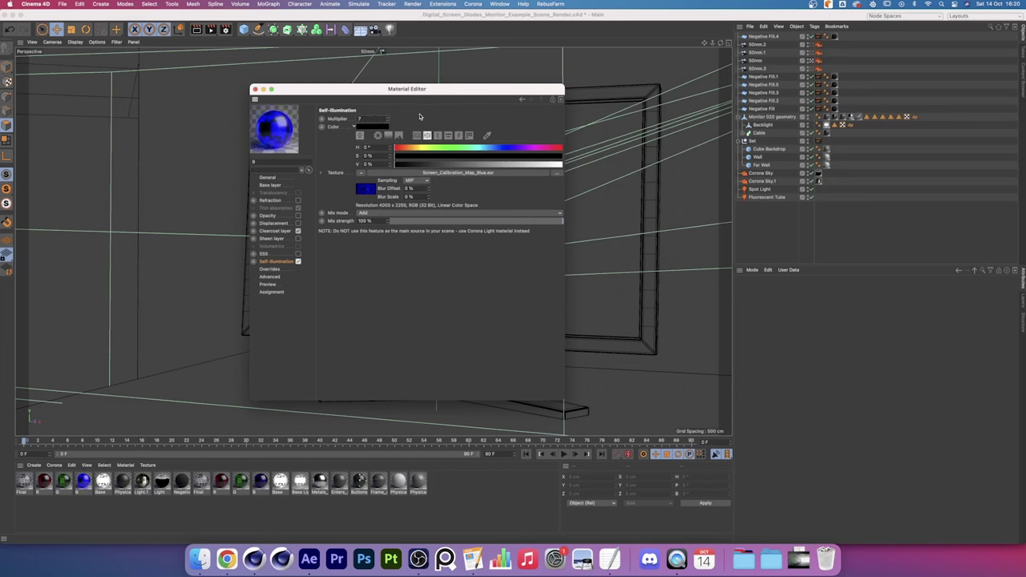
left_click(64, 481)
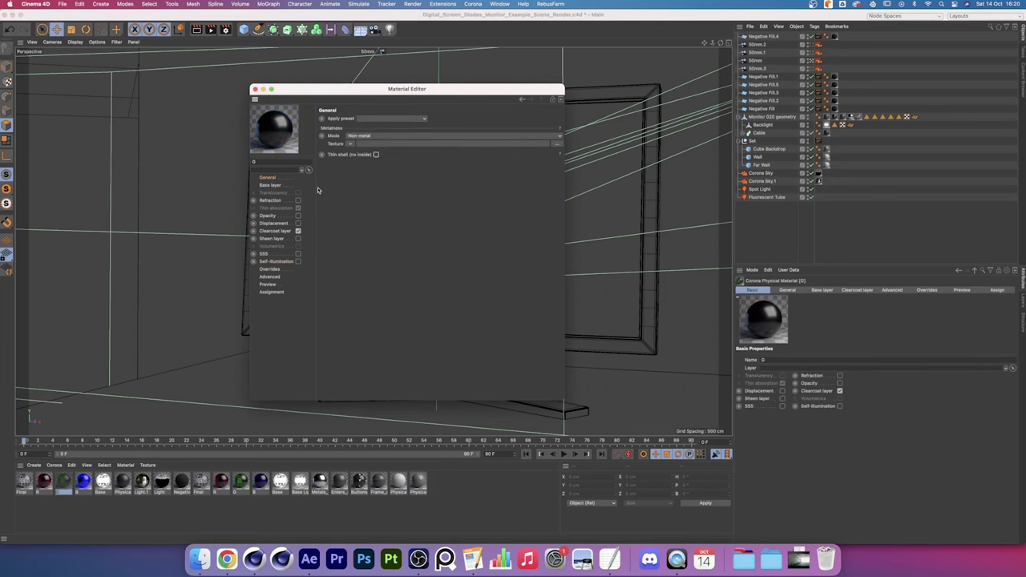
left_click(44, 481)
left_click(64, 481, "shift")
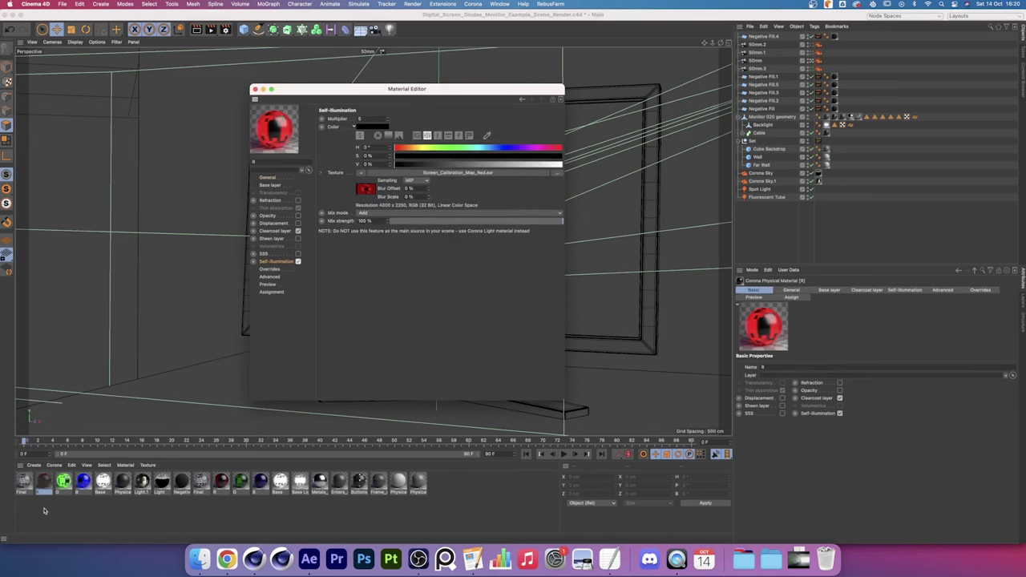
left_click(83, 481, "shift")
left_click(102, 481)
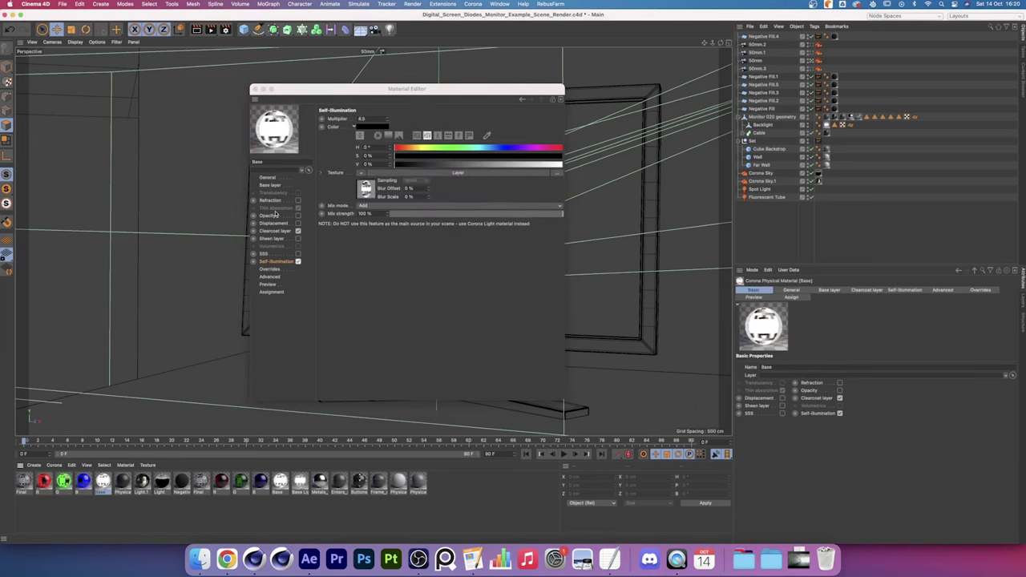
Open the Screen_Calibration_Map_Red_Alpha.exr mask shader of the Final material's red layer and reposition the Material Editor
left_click(24, 482)
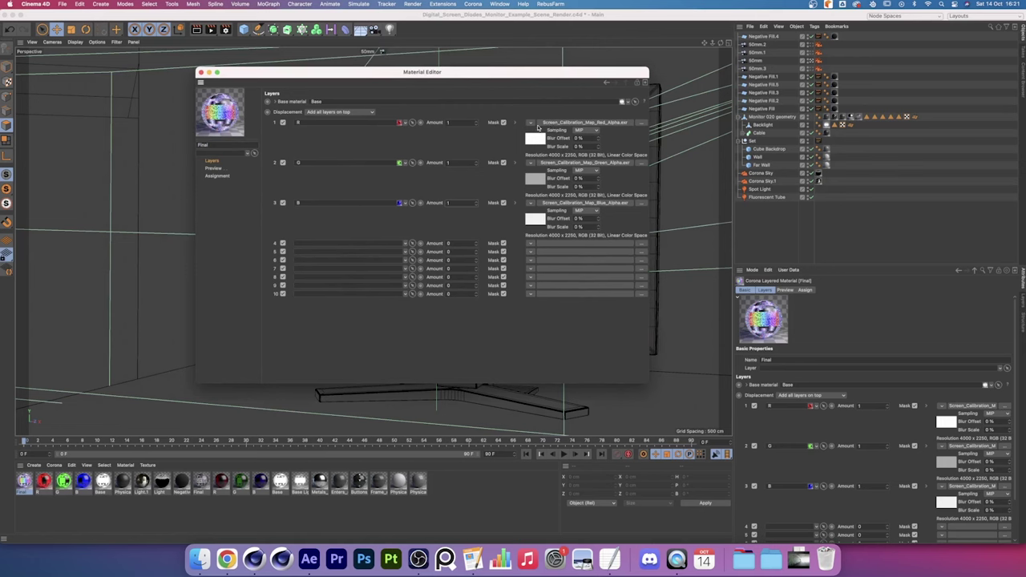
left_click(534, 137)
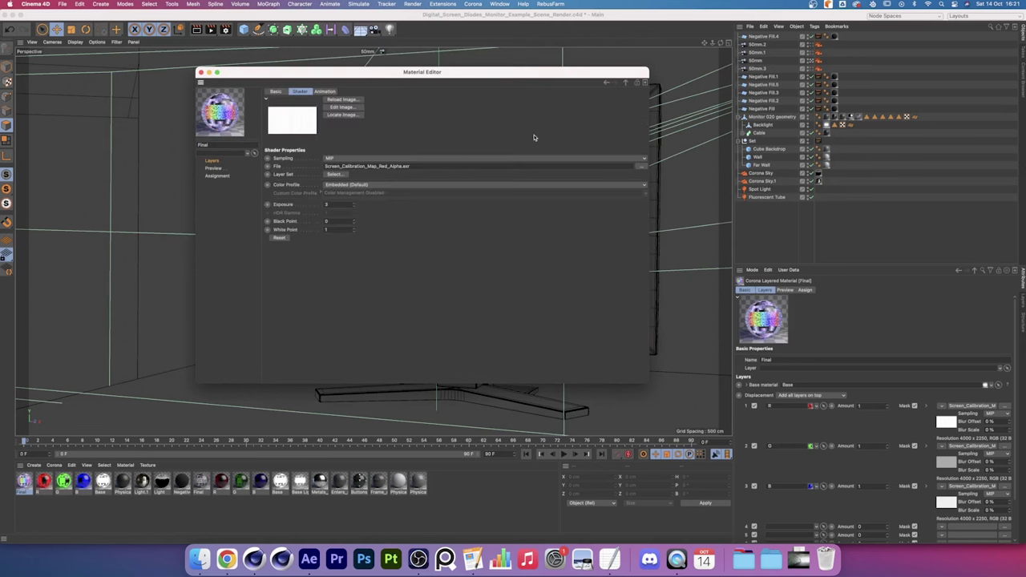
left_click(324, 165)
left_click(418, 262)
left_click_drag(255, 71, 245, 83)
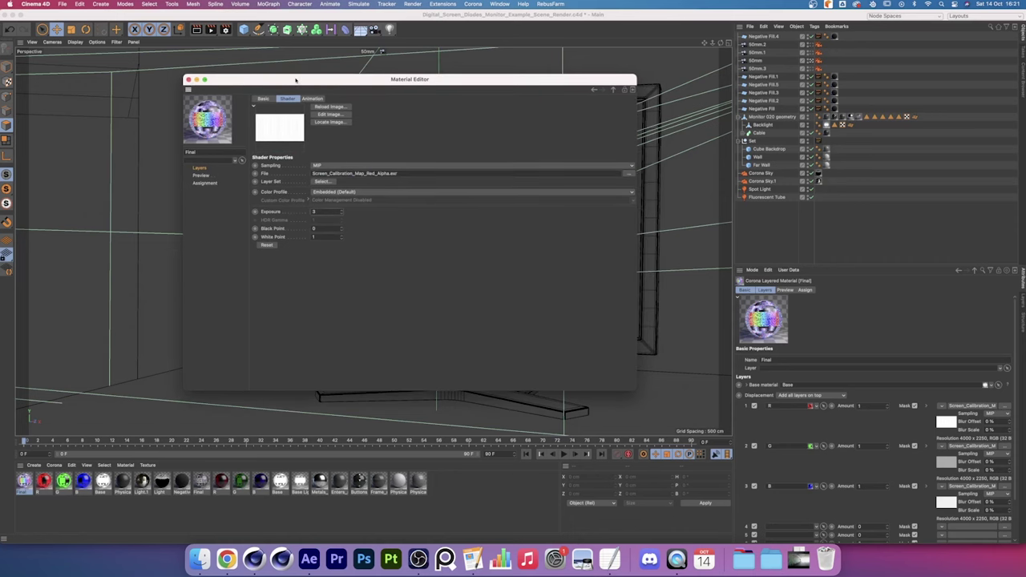
left_click_drag(296, 88, 541, 92)
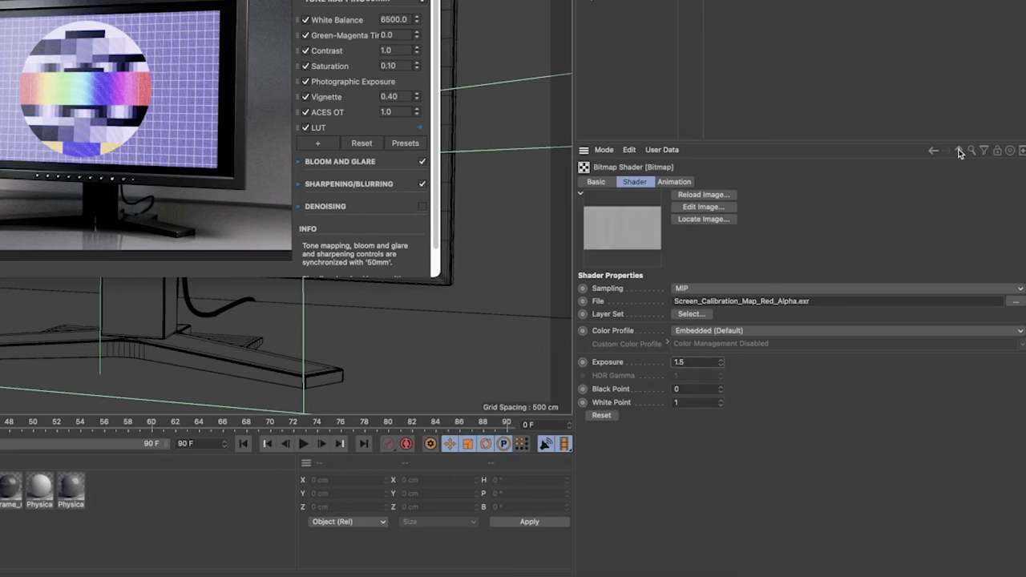
Set the exposure of the green layer's Screen_Calibration_Map_Green_Alpha.exr mask to 1.5
left_click(960, 152)
left_click(954, 430)
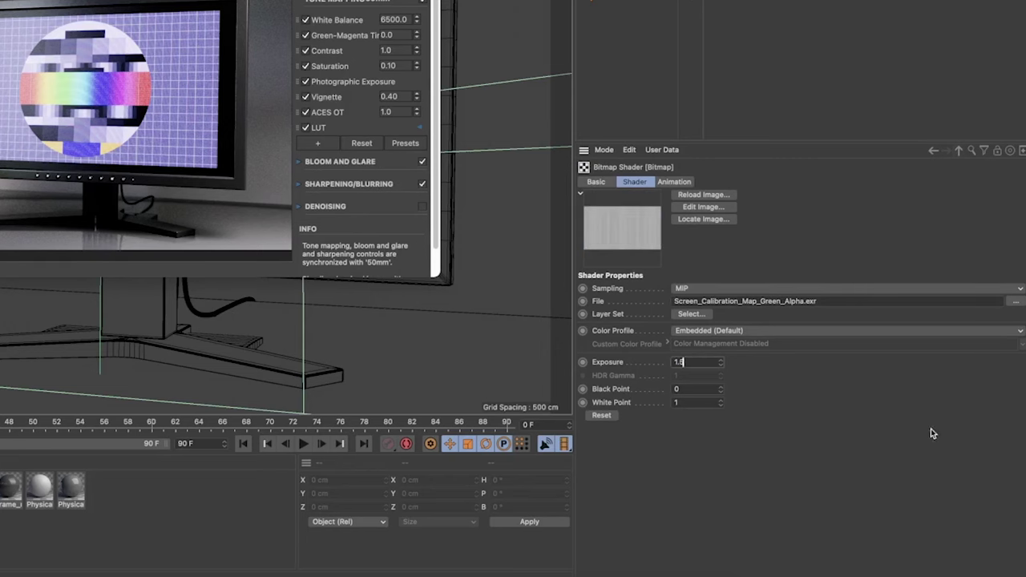
left_click(959, 151)
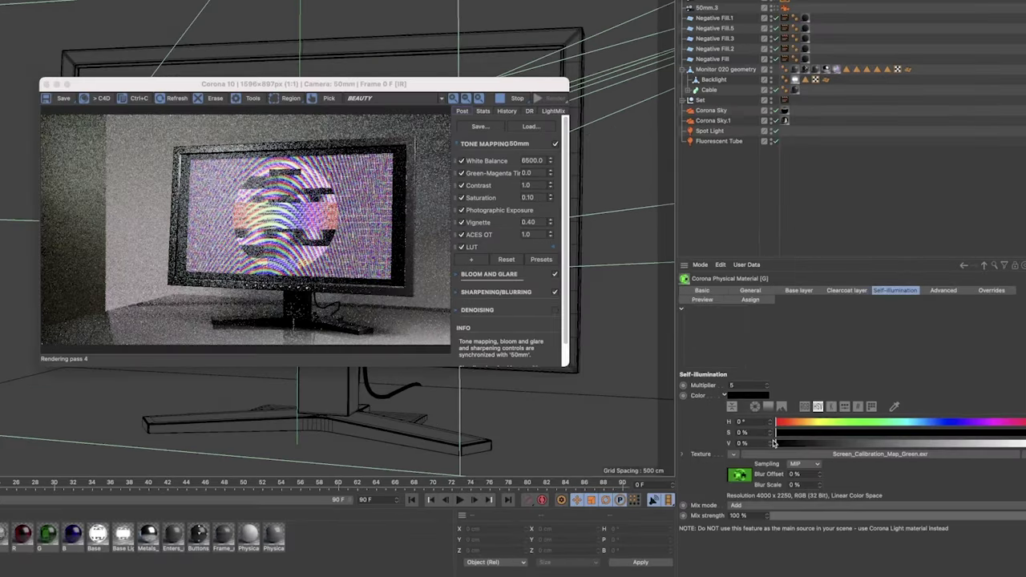
left_click(784, 366)
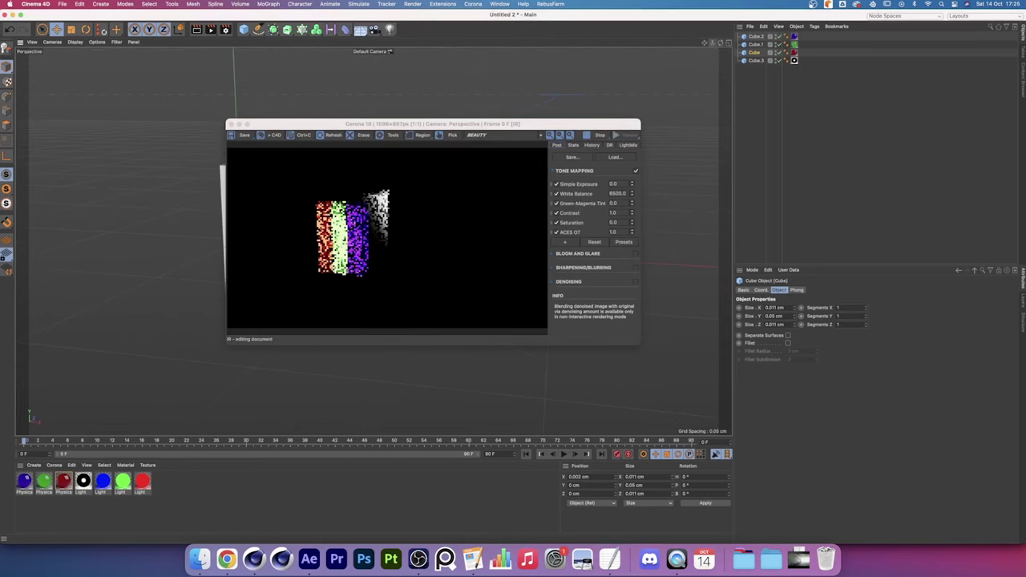
mouse_move(706, 43)
left_mouse_down()
mouse_move(674, 48)
mouse_move(704, 43)
left_mouse_up()
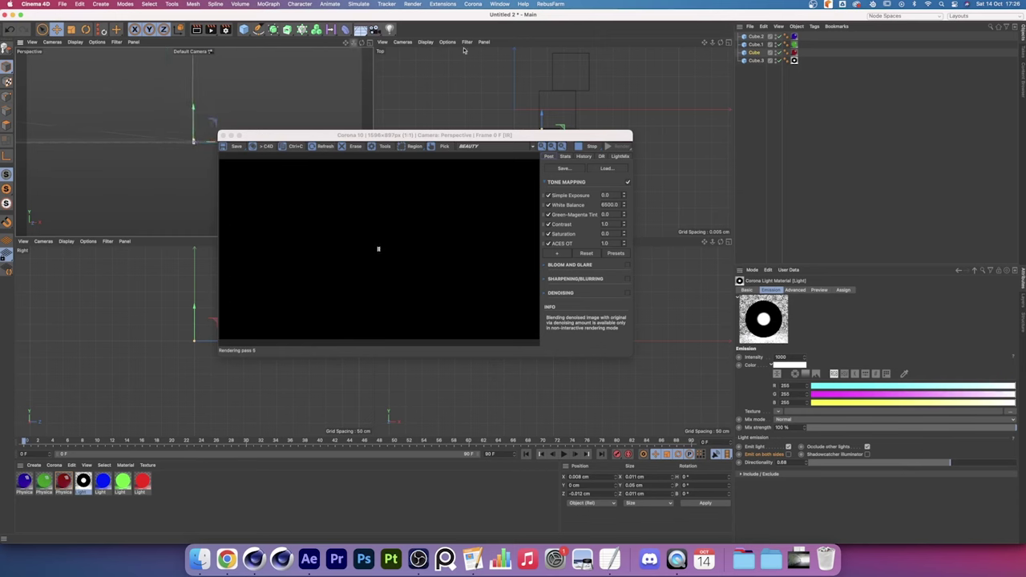
Add a Compositing tag to the light cube Cube.3, disable its Seen by Camera option, and zoom into the interactive render
left_click(755, 61)
left_click(815, 25)
mouse_move(850, 107)
left_click(910, 137)
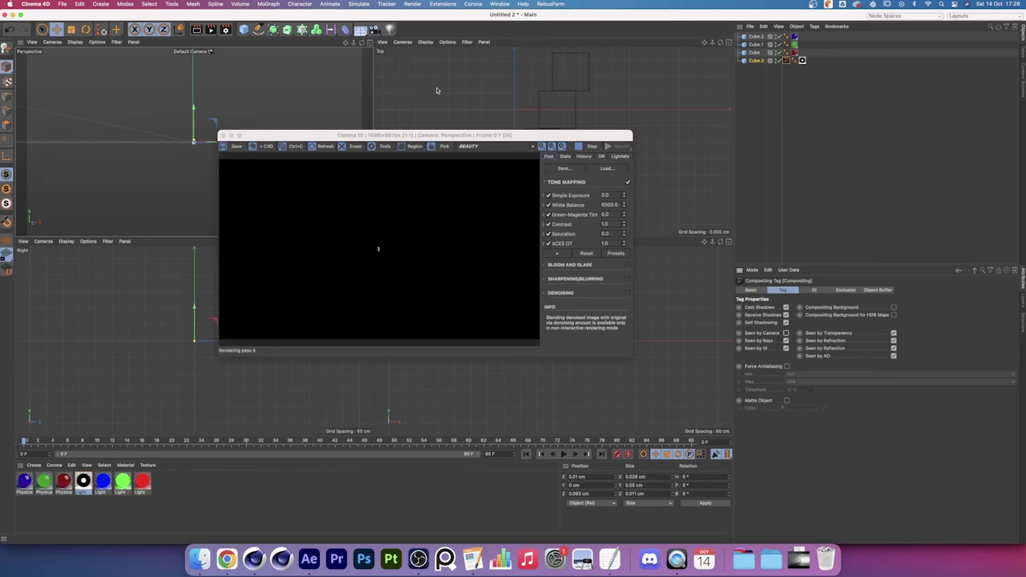
scroll(352, 345, "up", 3)
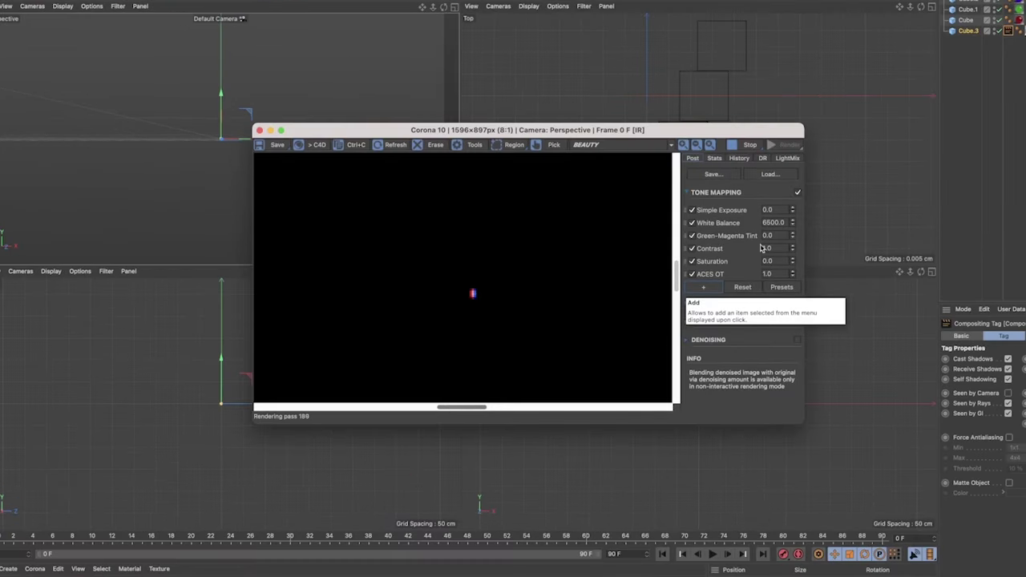
left_click(999, 4)
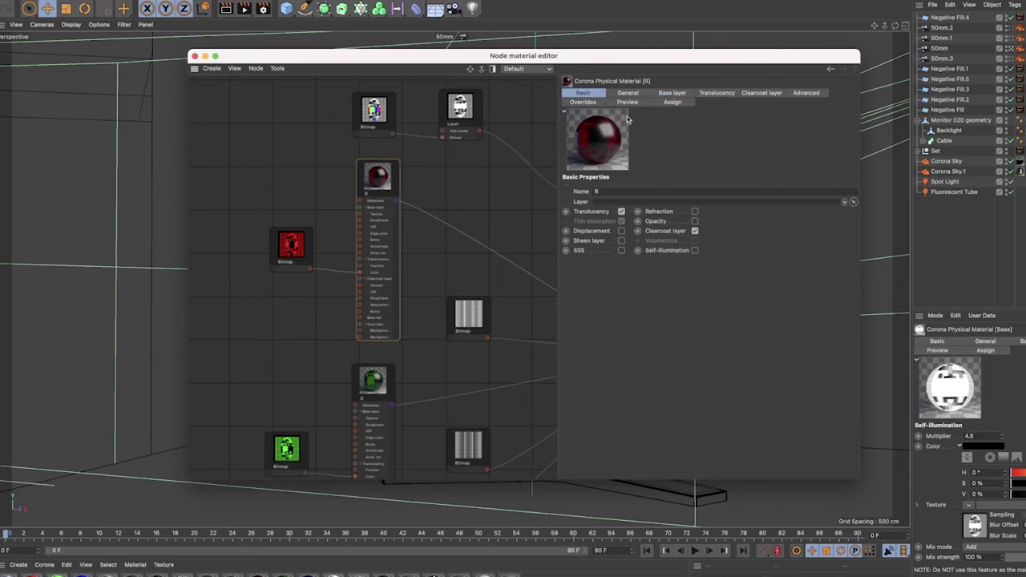
Examine the general, base layer, translucency and clearcoat settings of the R material, and the matching G and B materials in the node graph
left_click(629, 93)
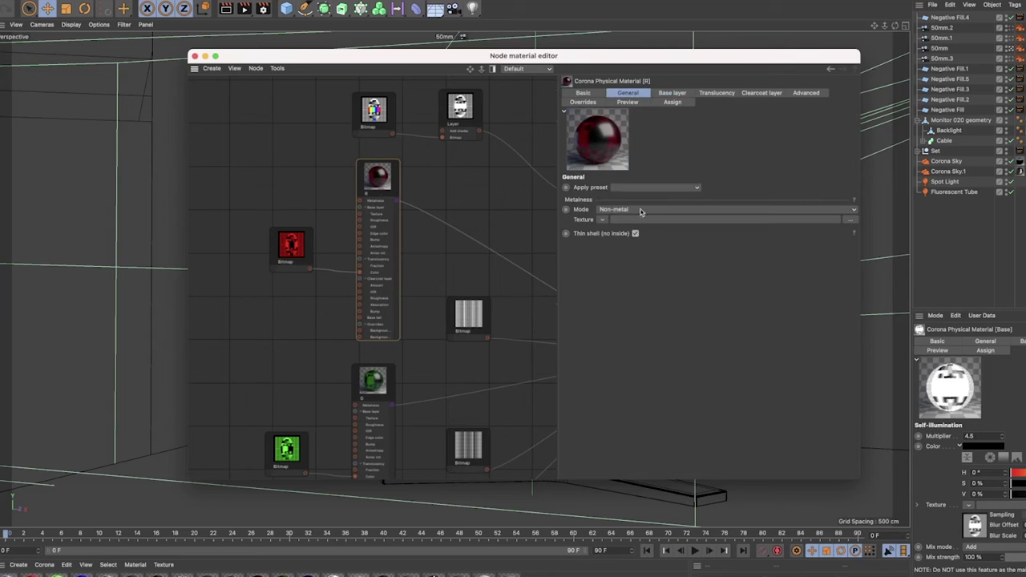
left_click(676, 93)
left_click(720, 94)
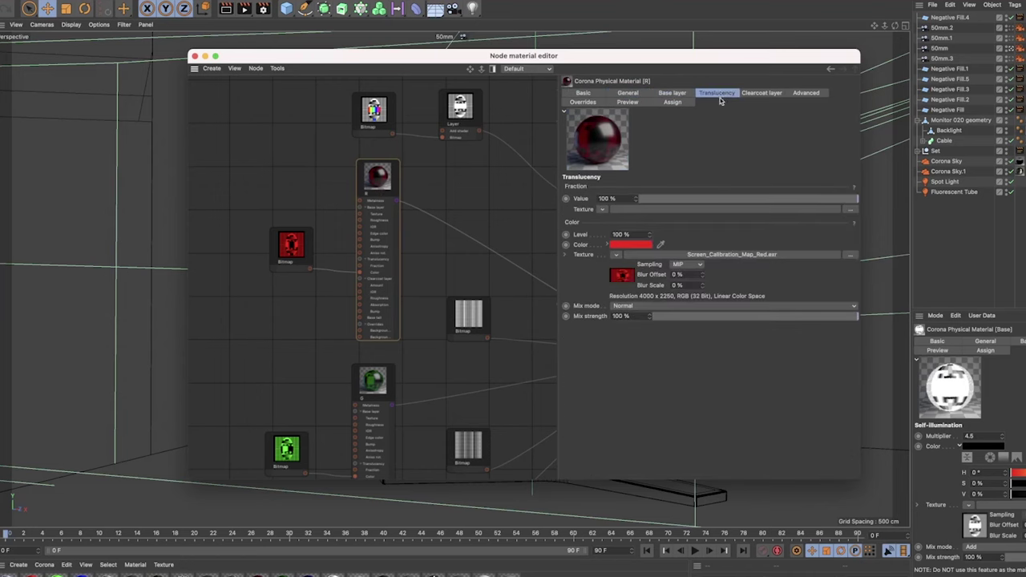
left_click(628, 277)
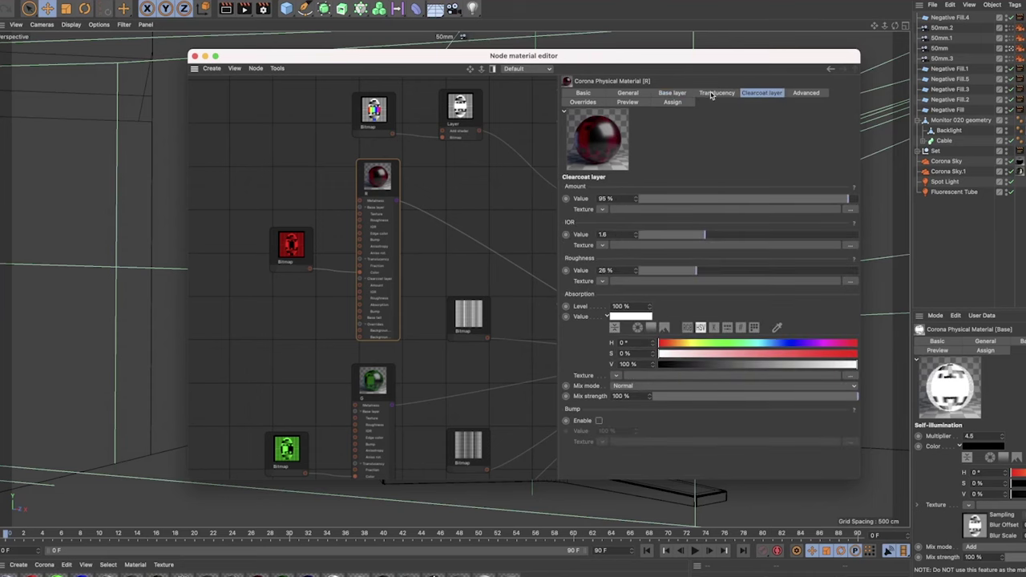
left_click(386, 419)
scroll(377, 421, "down", 5)
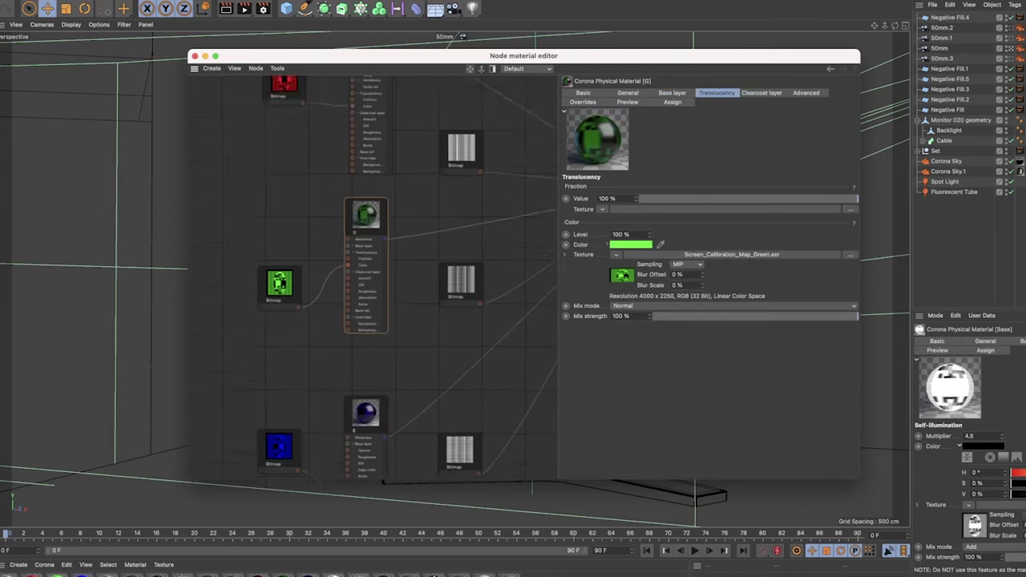
left_click(371, 422)
left_click_drag(471, 69, 557, 227)
left_click(433, 265)
left_click(782, 316)
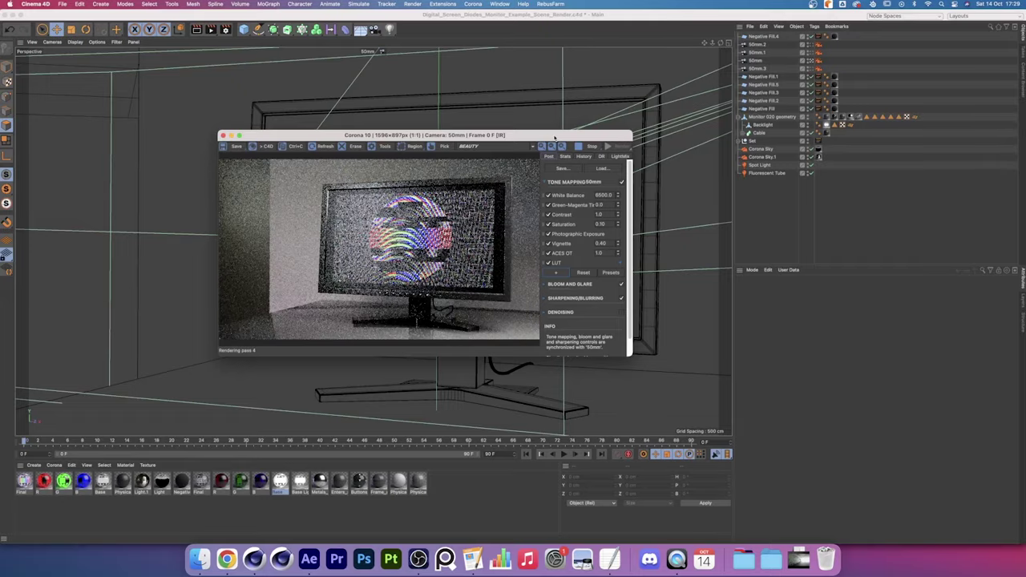
left_click(851, 116)
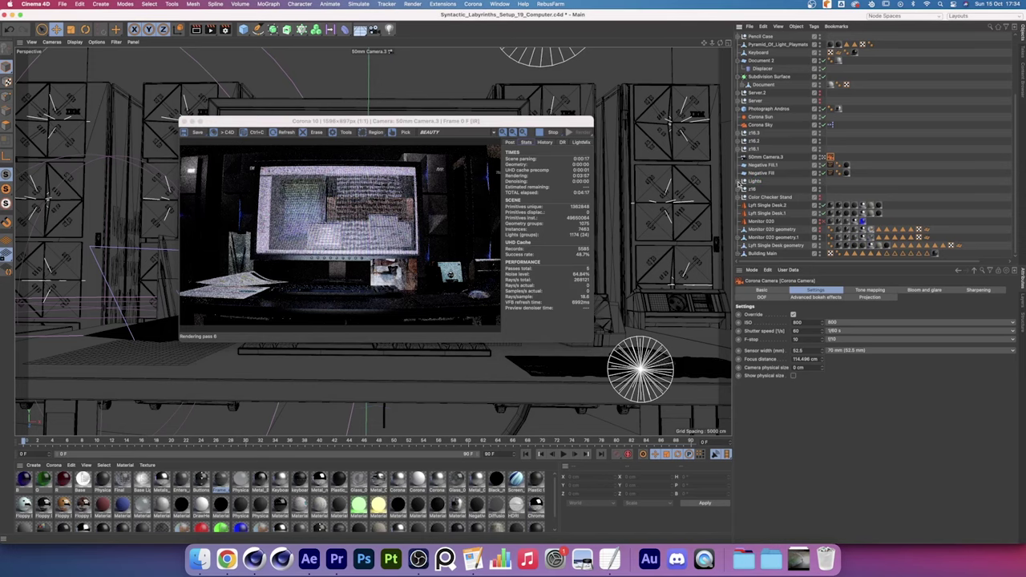
left_click_drag(841, 377, 850, 377)
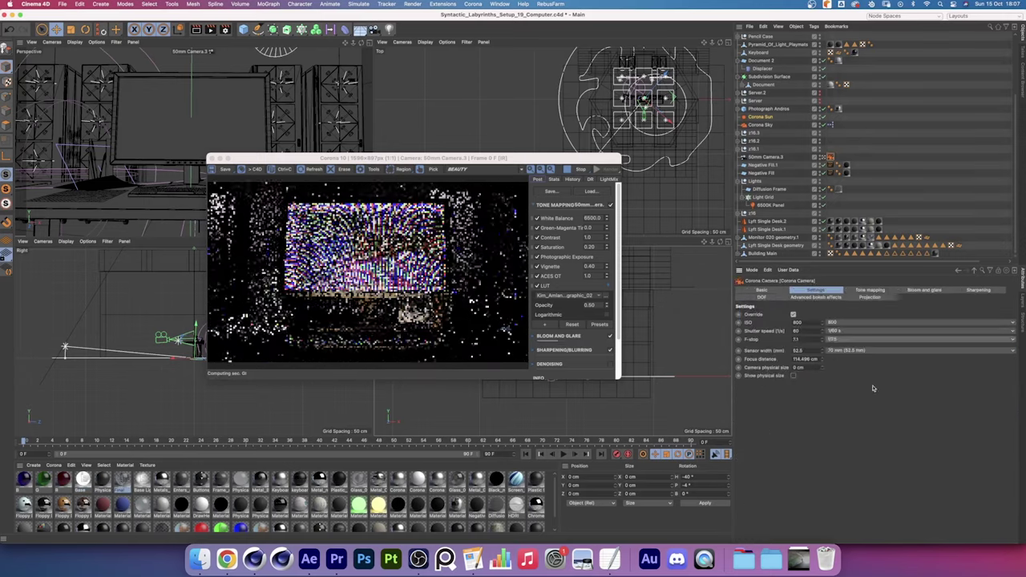
left_click(910, 173)
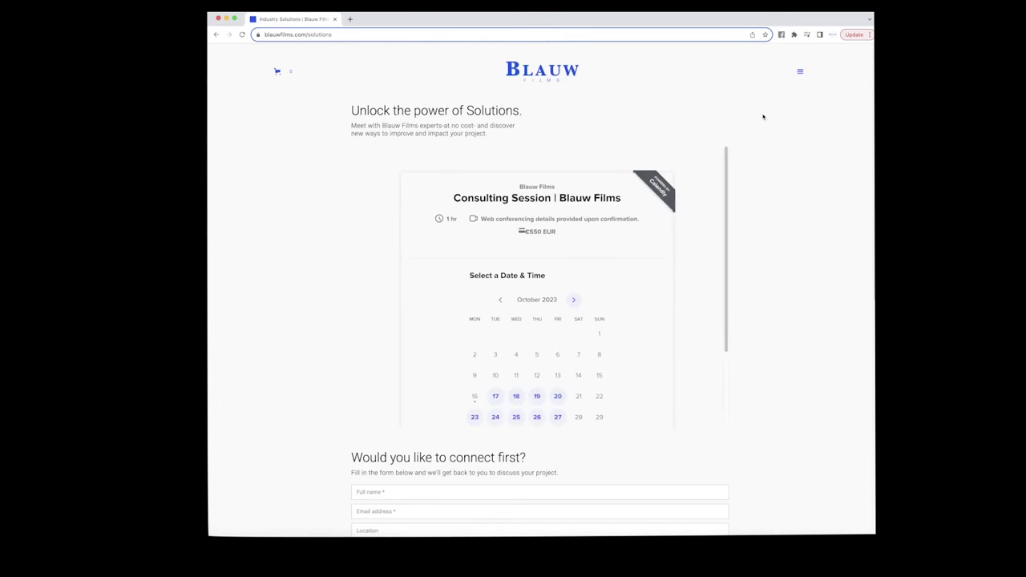
On the Blauw Films solutions page in the browser, choose October 19 at 14:30 for the consulting session and continue to the booking details
scroll(724, 224, "down", 3)
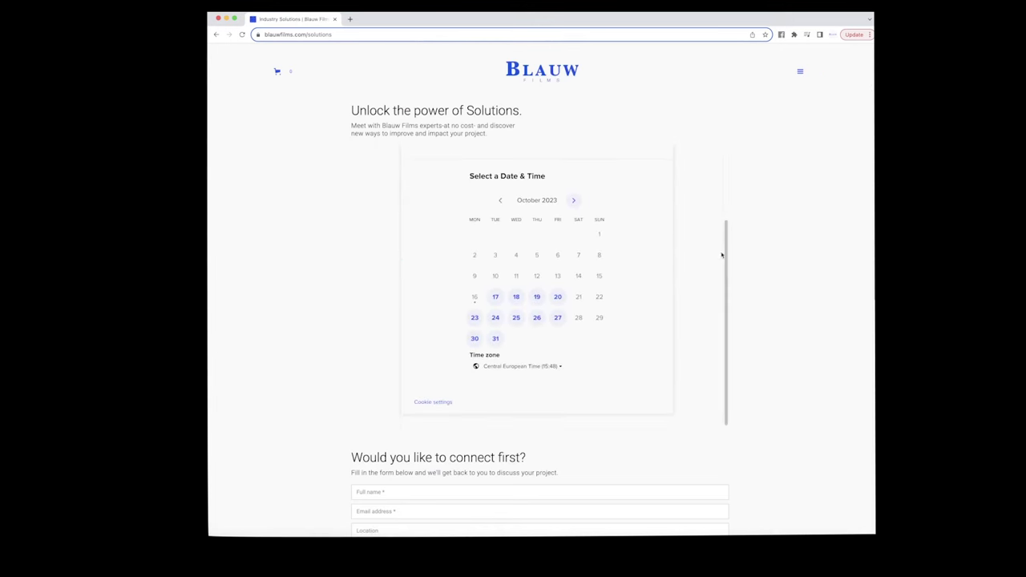
left_click(536, 297)
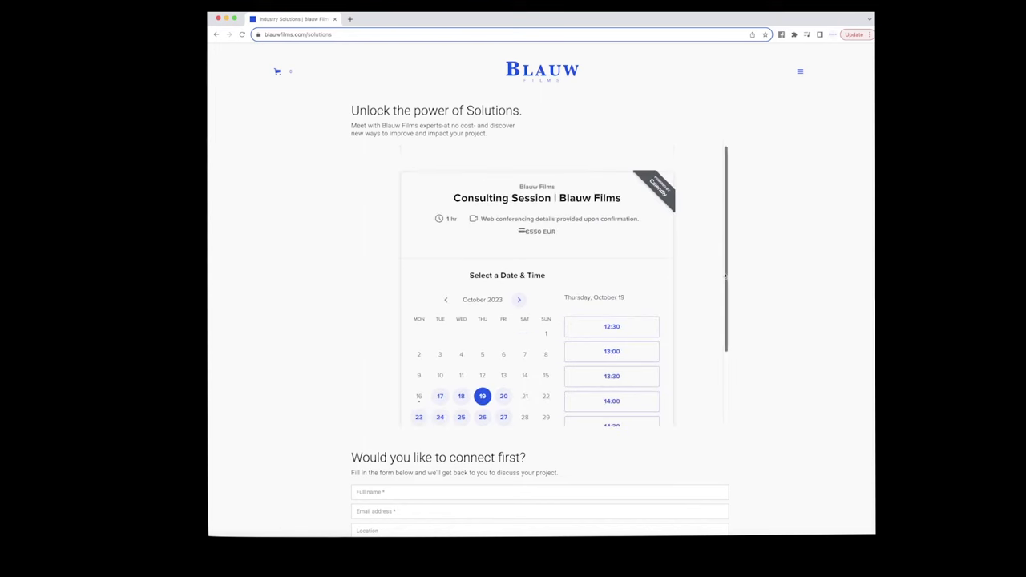
scroll(725, 275, "down", 2)
left_click(621, 335)
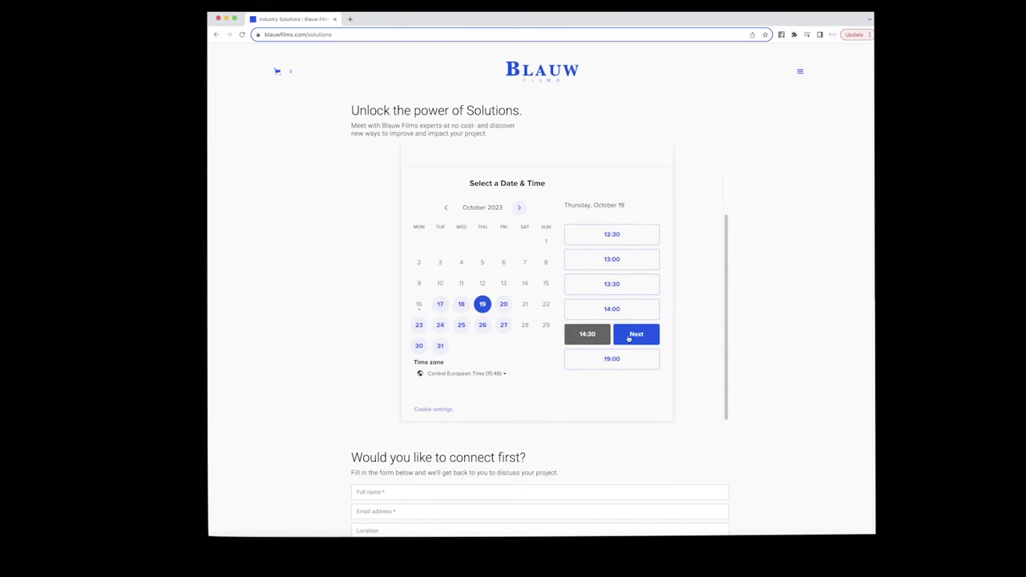
left_click(636, 334)
left_click_drag(728, 268, 727, 363)
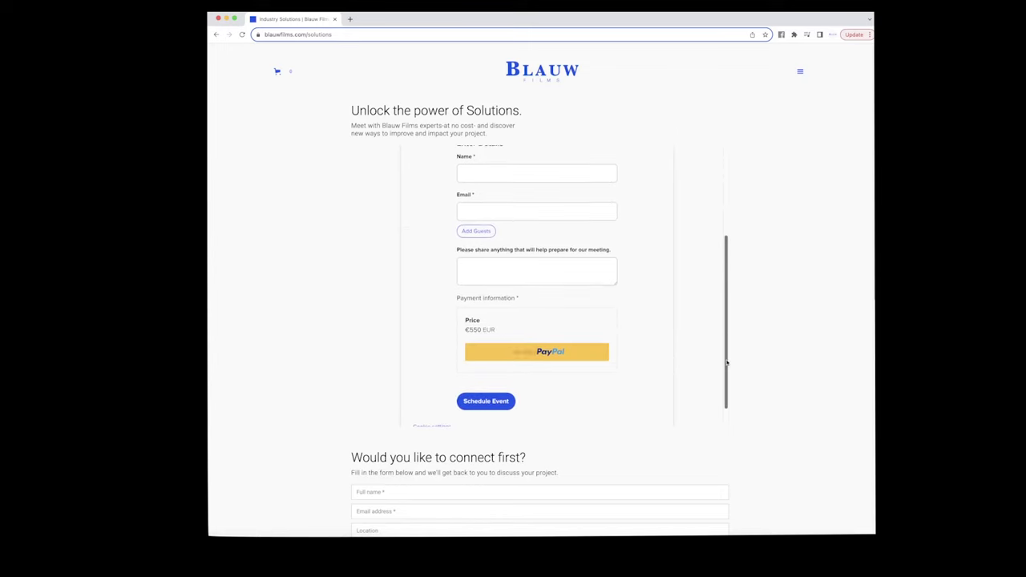
scroll(866, 375, "down", 5)
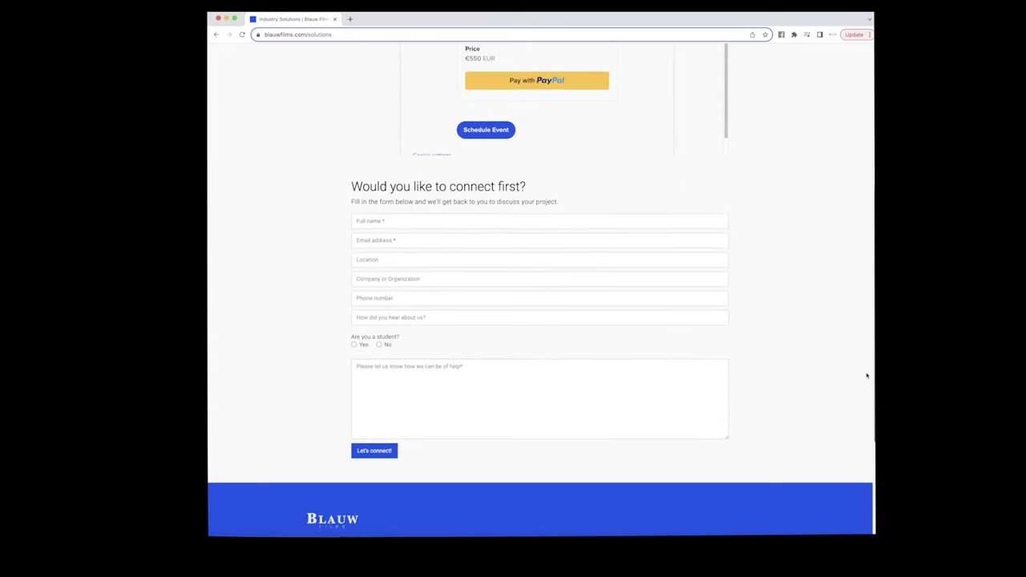